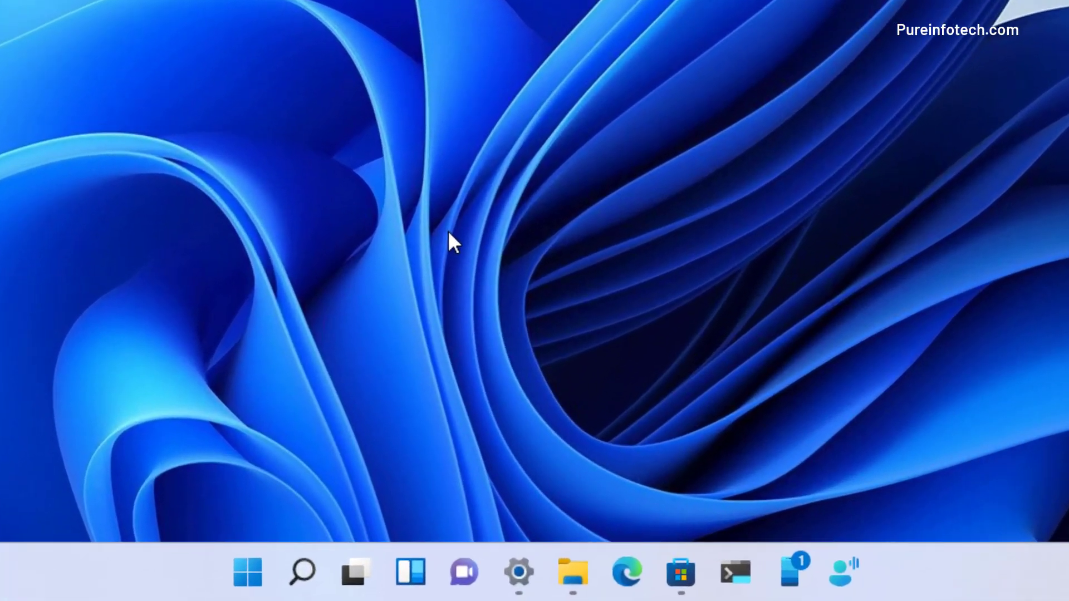
Nudge the volume up and down with the keyboard keys to exercise the new volume flyout.
{"action": "key", "text": "XF86AudioRaiseVolume"}
{"action": "key", "text": "XF86AudioLowerVolume"}
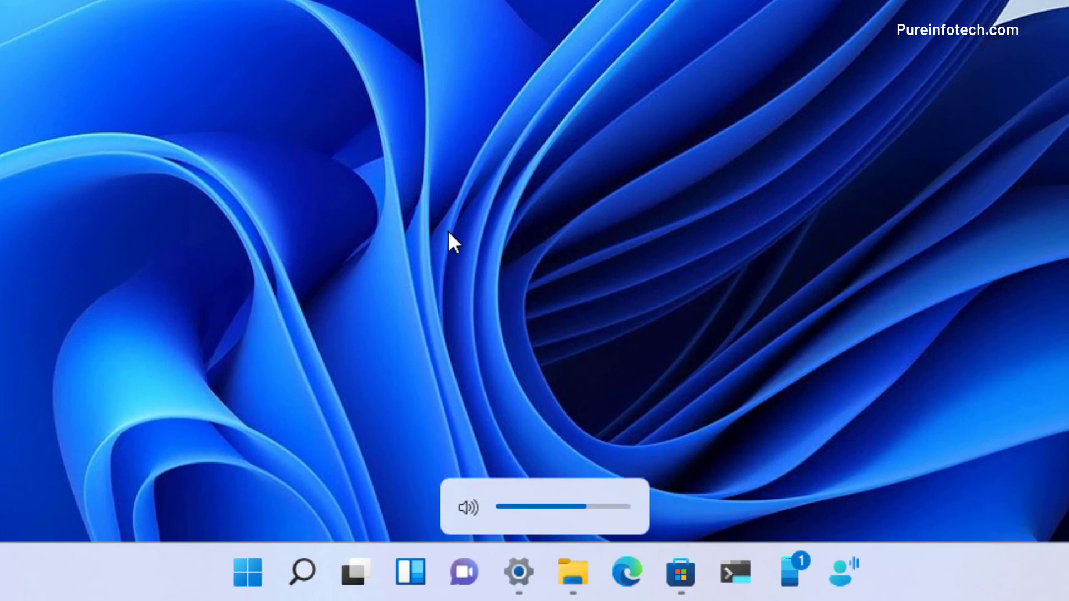
{"action": "key", "text": "XF86AudioRaiseVolume"}
{"action": "key", "text": "XF86AudioLowerVolume"}
{"action": "key", "text": "XF86AudioRaiseVolume"}
{"action": "key", "text": "XF86AudioLowerVolume"}
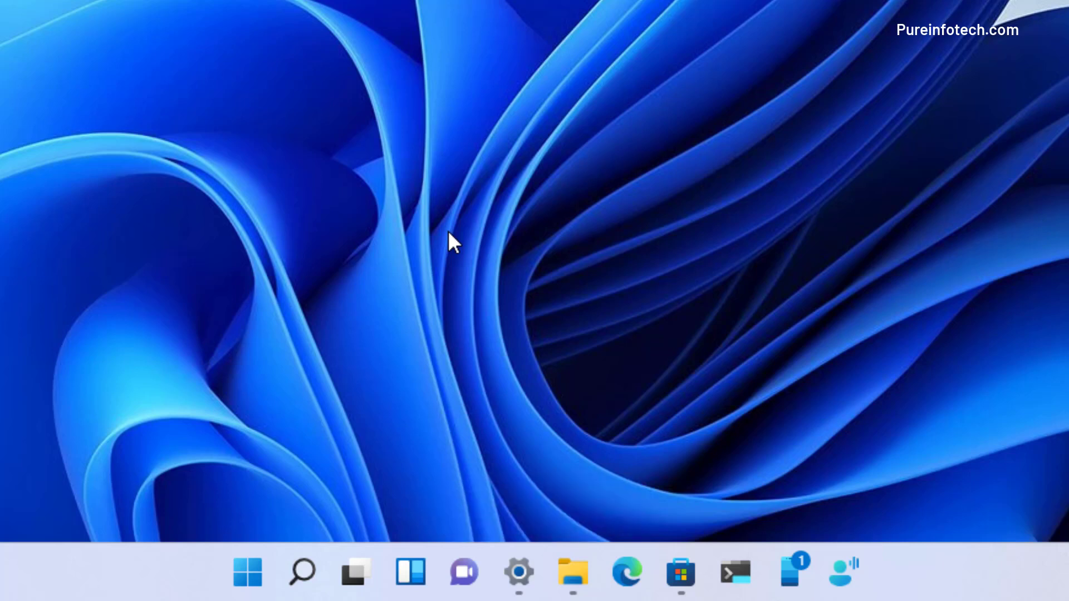
{"action": "key", "text": "XF86AudioRaiseVolume"}
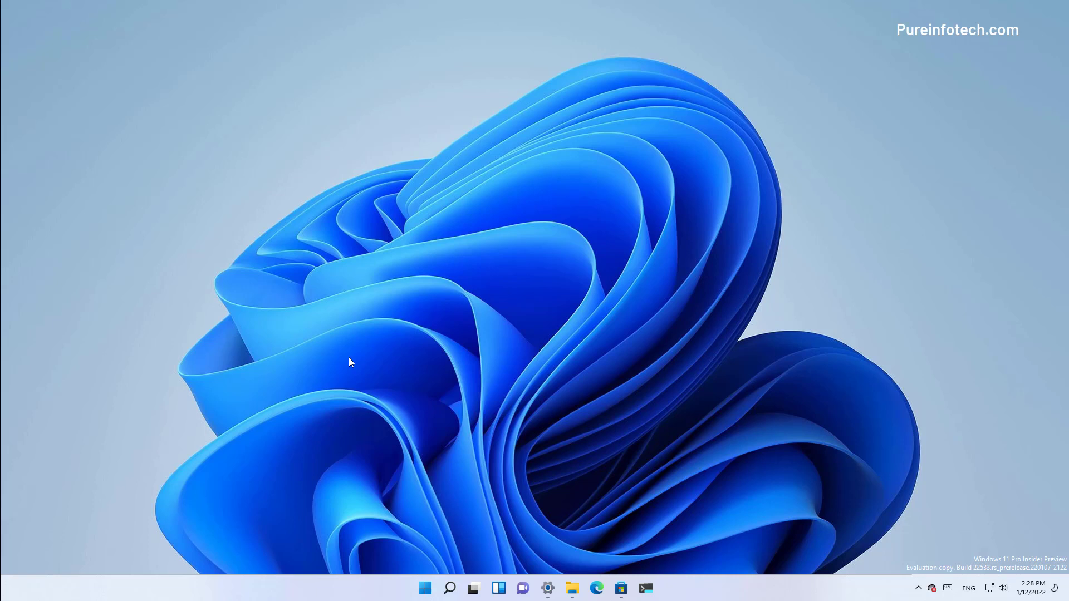
Launch Voice access from Start search and pin it to the taskbar.
{"action": "key", "text": "super"}
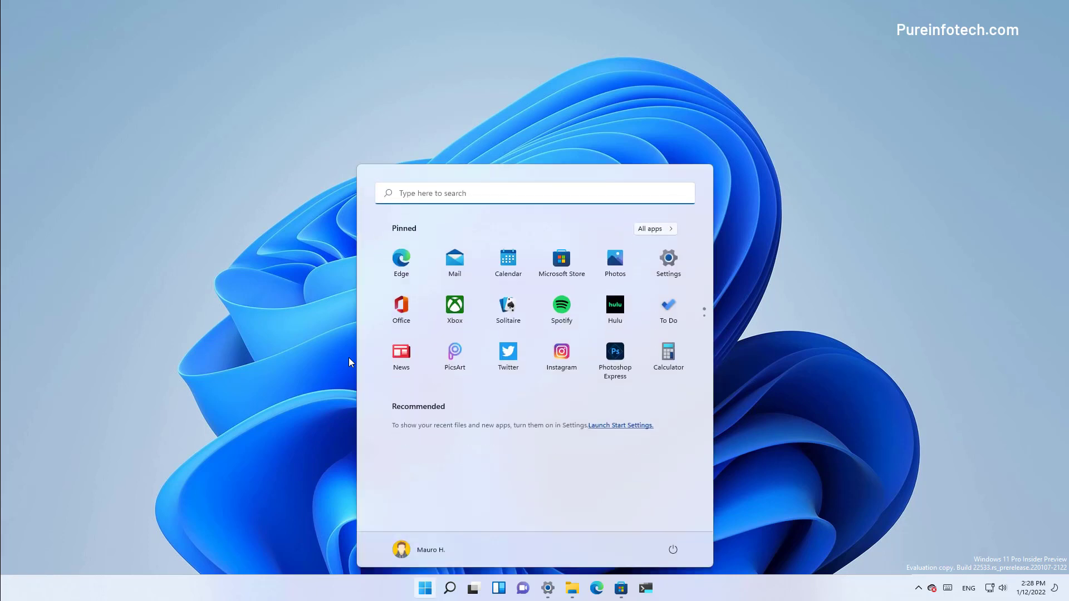
{"action": "type", "text": "vo"}
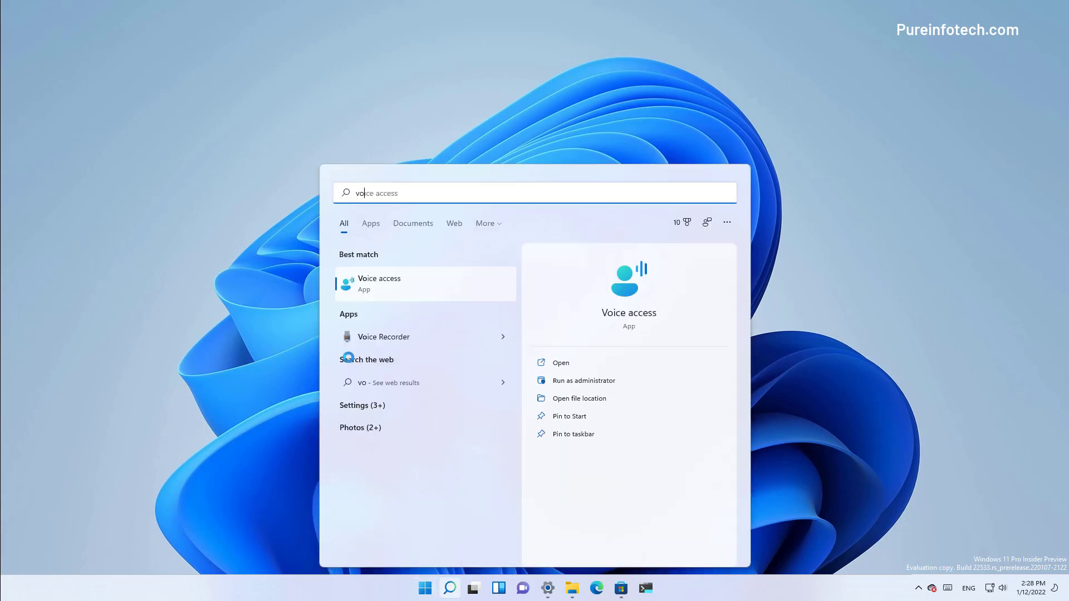
{"action": "left_click", "coordinate": [402, 289]}
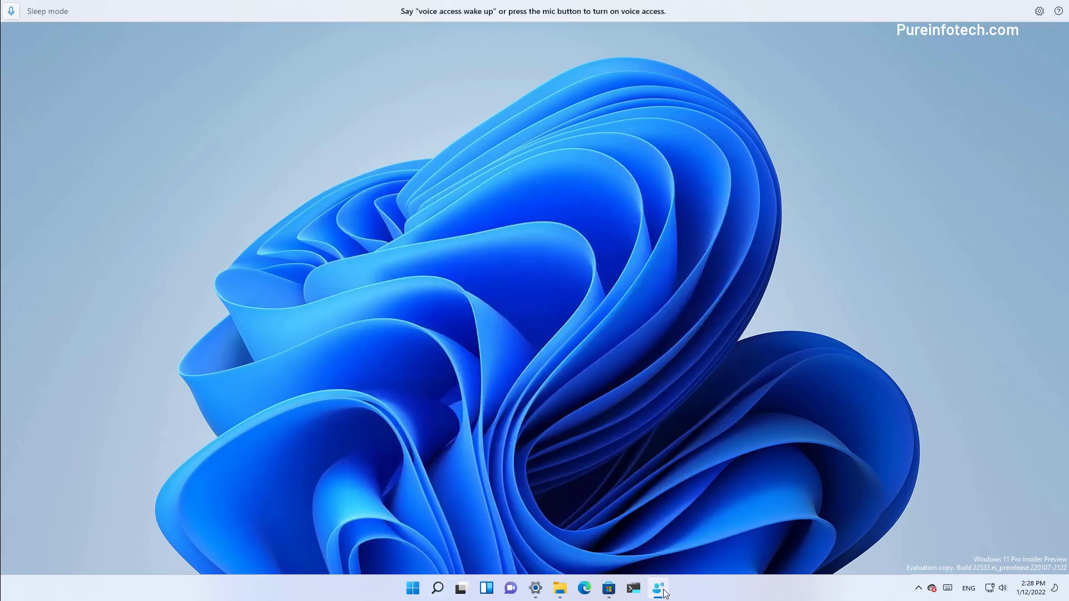
{"action": "right_click", "coordinate": [665, 593]}
{"action": "left_click", "coordinate": [635, 541]}
Turn off Voice access from its settings gear and unpin it from the taskbar.
{"action": "left_click", "coordinate": [1039, 11]}
{"action": "left_click", "coordinate": [989, 91]}
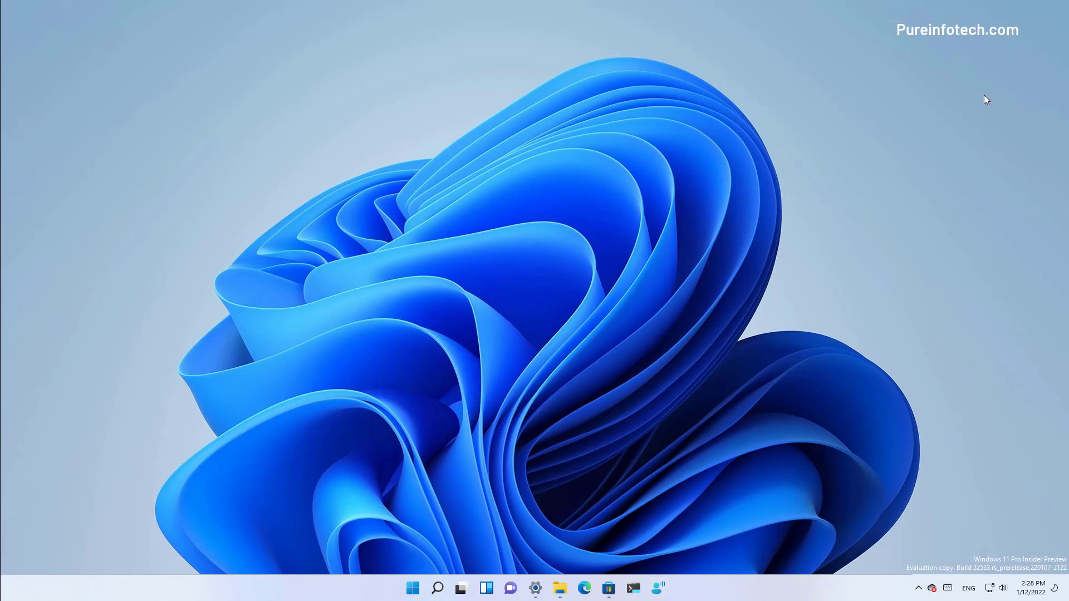
{"action": "right_click", "coordinate": [664, 585]}
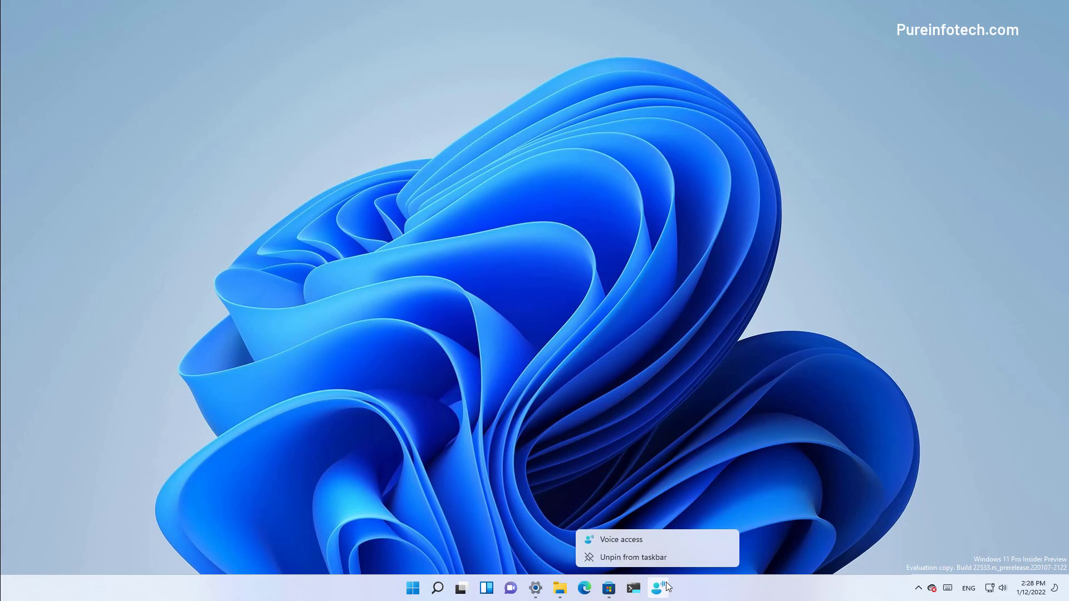
{"action": "left_click", "coordinate": [647, 556]}
Reach Installed apps via the Start quick-link menu, enlarge Settings, then return to the Apps overview.
{"action": "right_click", "coordinate": [424, 588]}
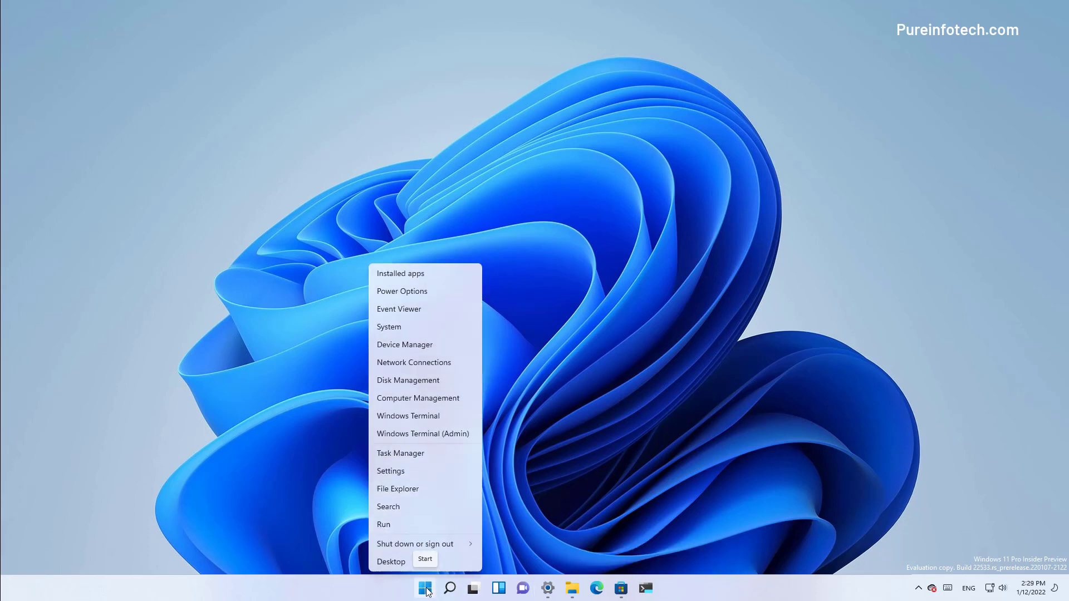
{"action": "left_click", "coordinate": [408, 280]}
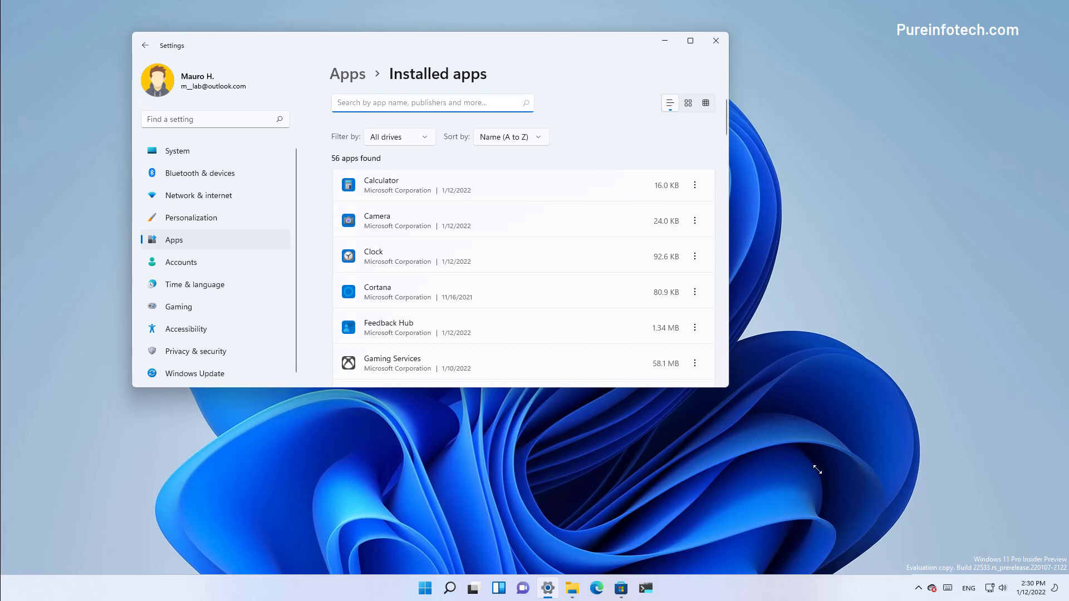
{"action": "left_click_drag", "start_coordinate": [727, 386], "coordinate": [821, 471]}
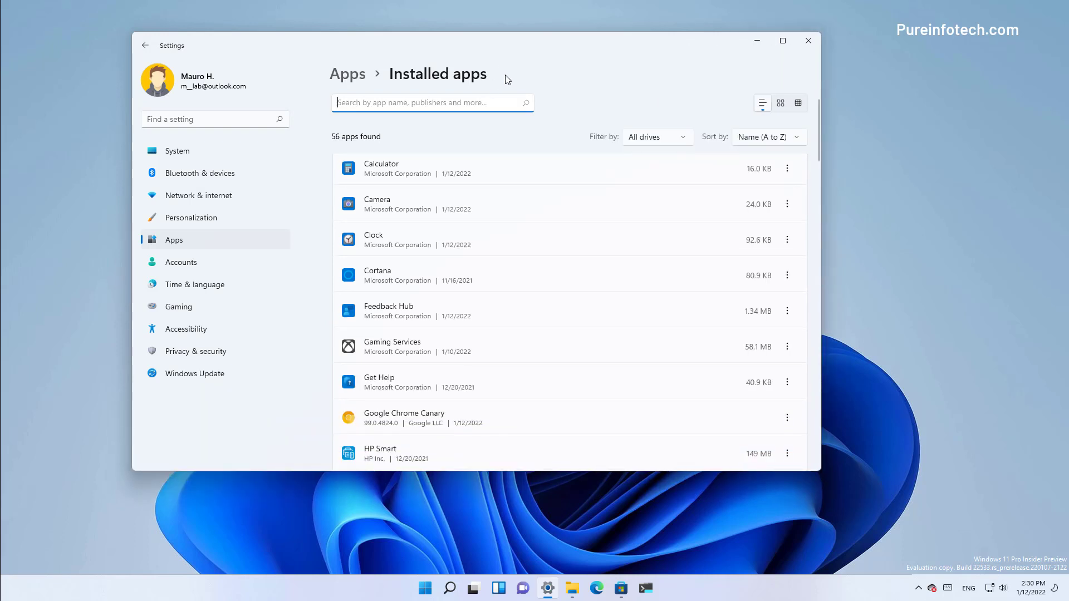
{"action": "left_click", "coordinate": [297, 232]}
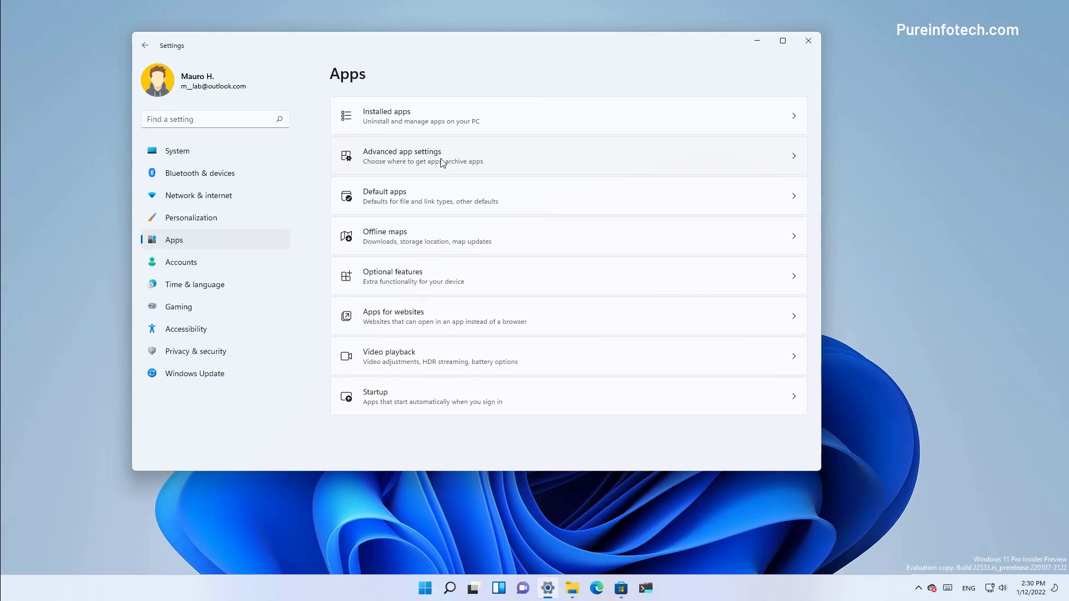
Maximize Settings, filter Installed apps to Clock and choose Uninstall from its menu.
{"action": "double_click", "coordinate": [461, 45]}
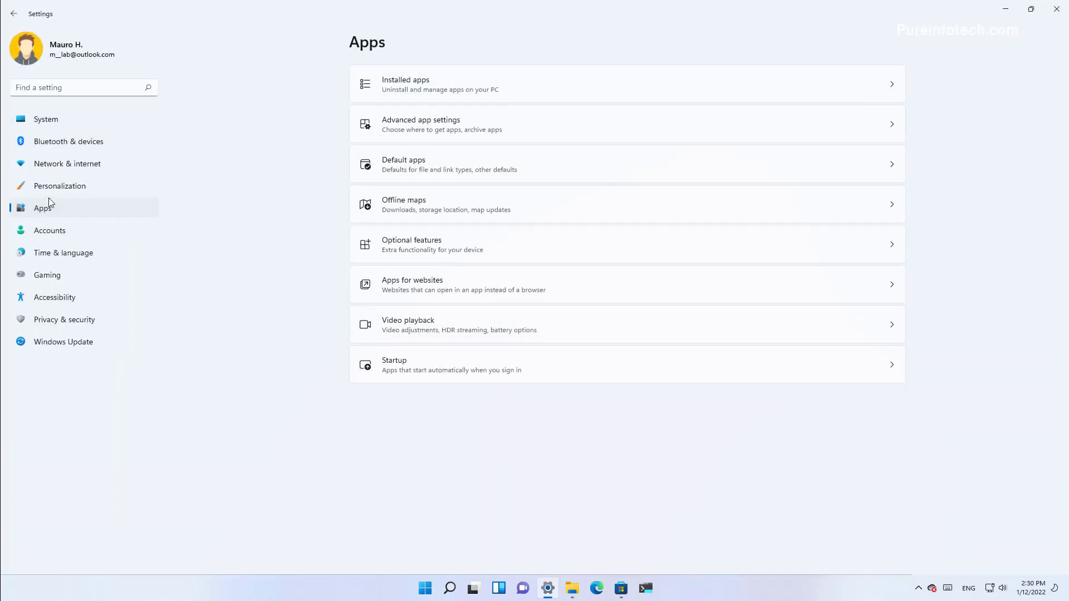
{"action": "left_click", "coordinate": [458, 89]}
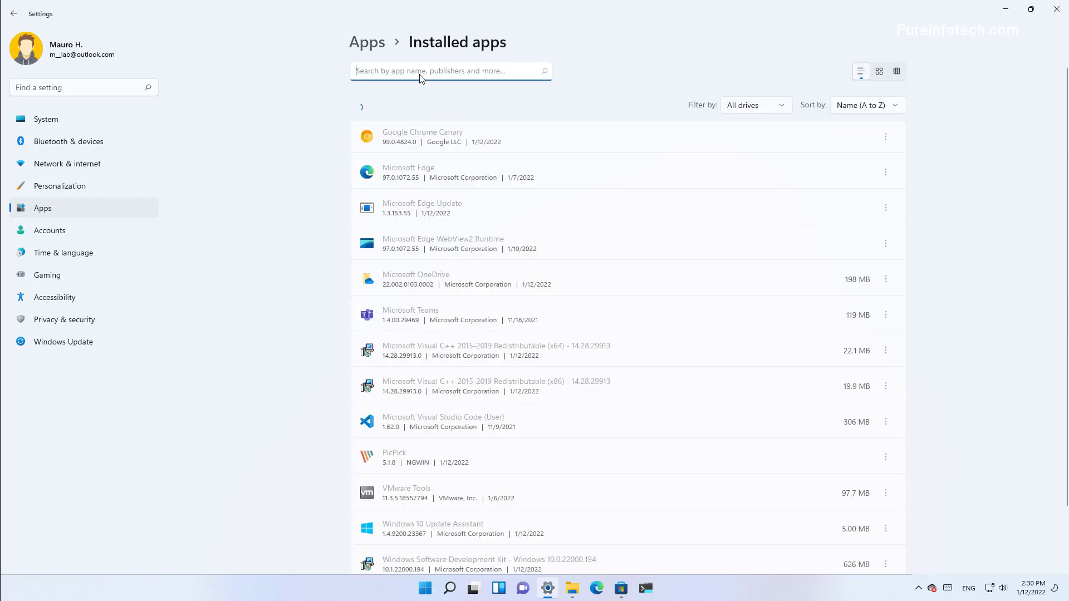
{"action": "type", "text": "clo"}
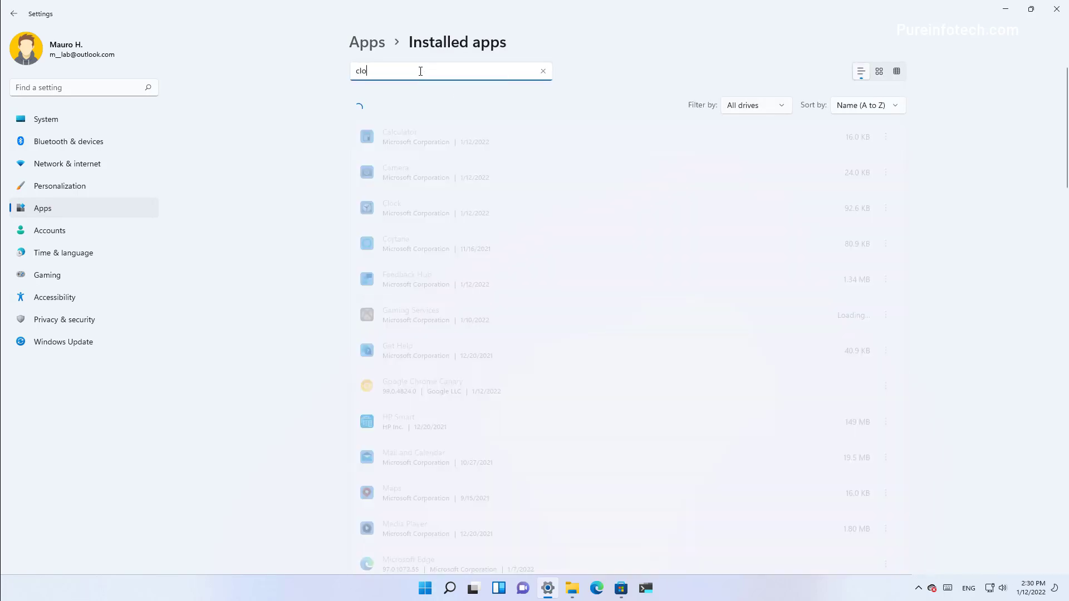
{"action": "type", "text": "ck"}
{"action": "left_click", "coordinate": [886, 138]}
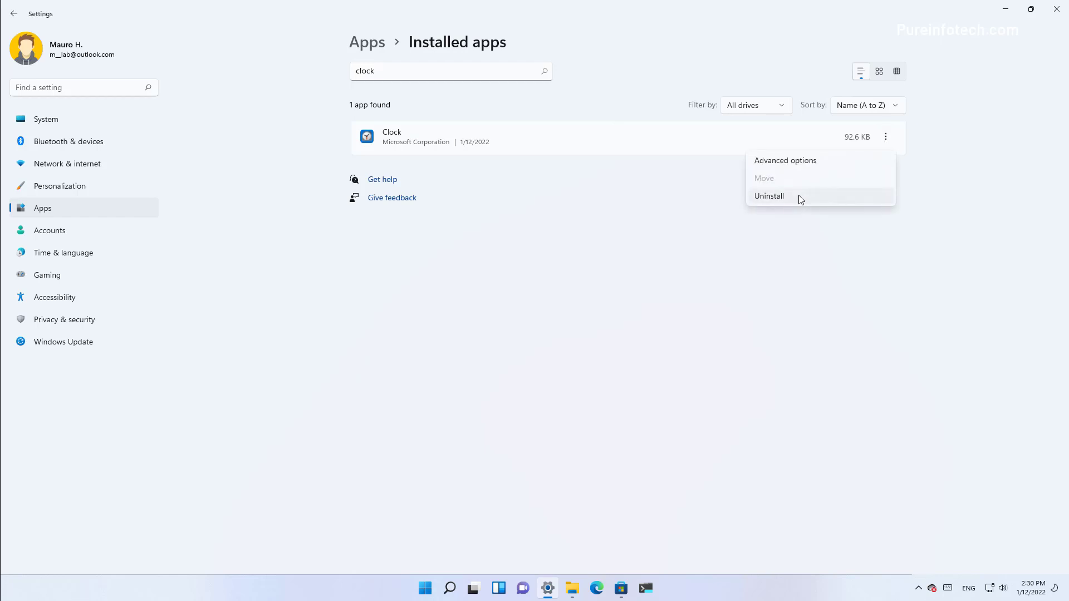
{"action": "left_click", "coordinate": [799, 198]}
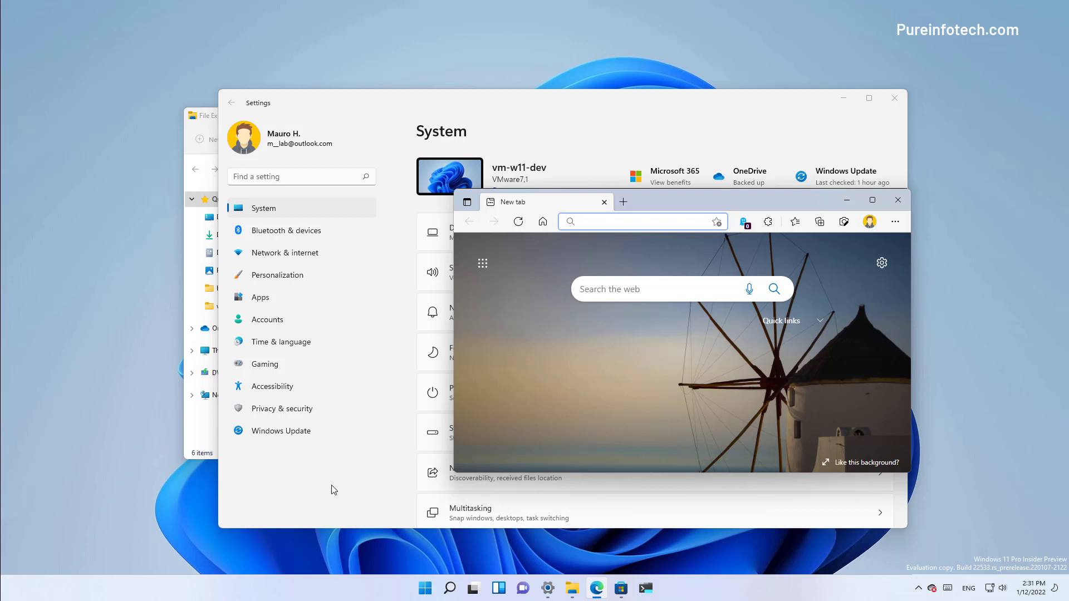
Alt+Tab through the windowed switcher across Edge, Settings, File Explorer and Microsoft Store.
{"action": "key", "text": "alt+Tab"}
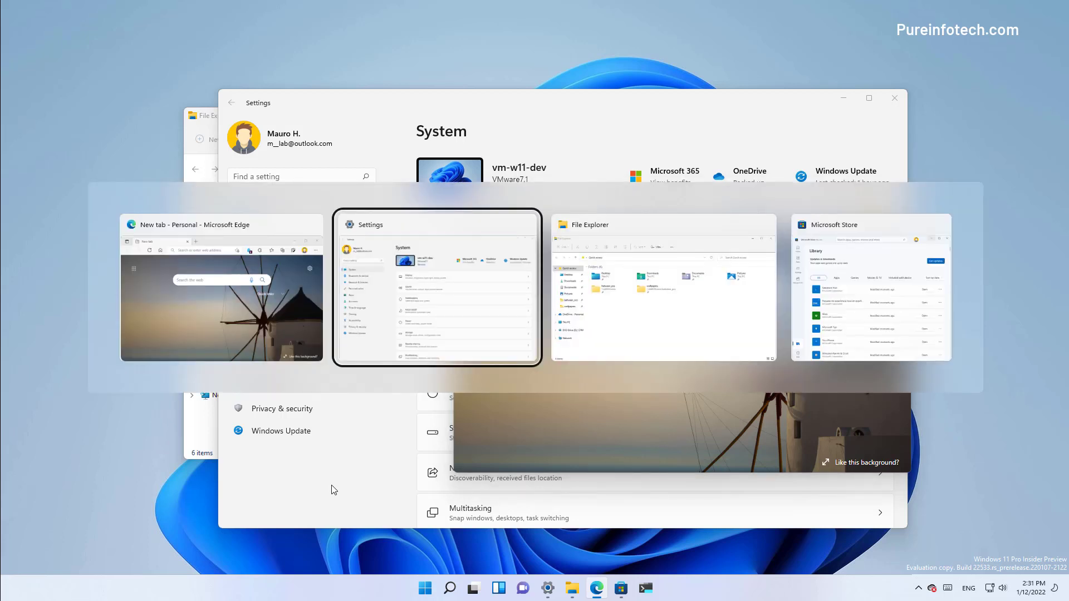
{"action": "key", "text": "alt+Tab"}
{"action": "key", "text": "alt+Tab"}
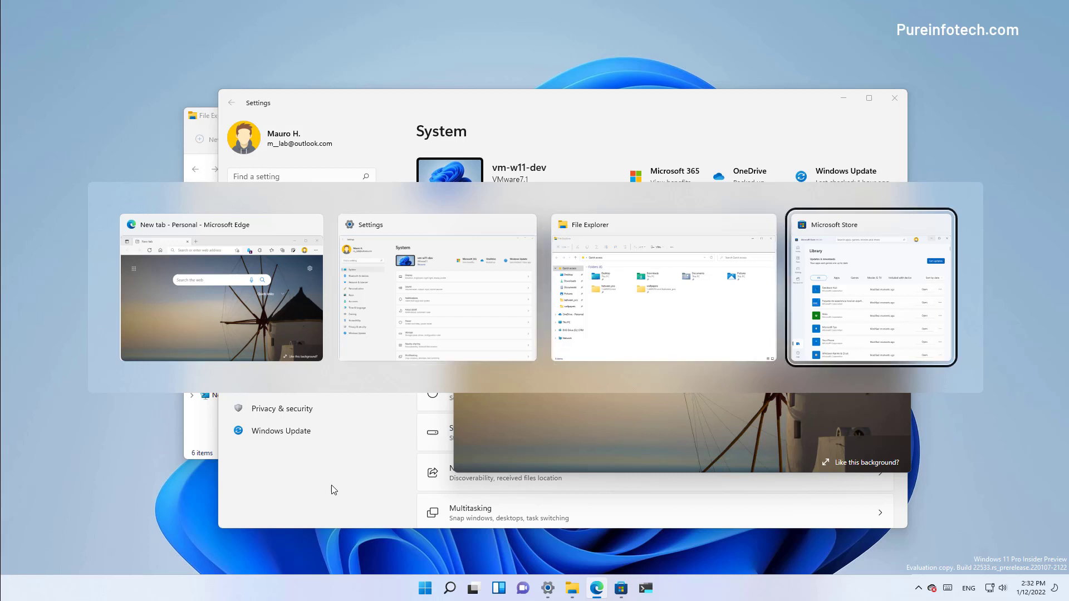
{"action": "key", "text": "alt+Tab"}
{"action": "key", "text": "alt+Tab"}
{"action": "key", "text": "alt+Tab"}
{"action": "key", "text": "alt+Tab"}
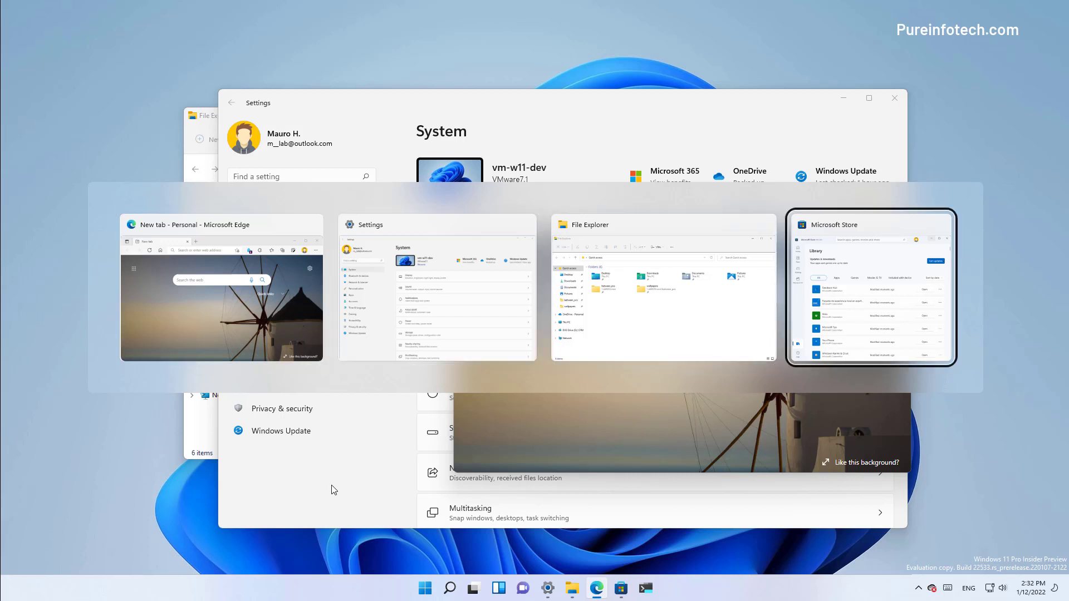